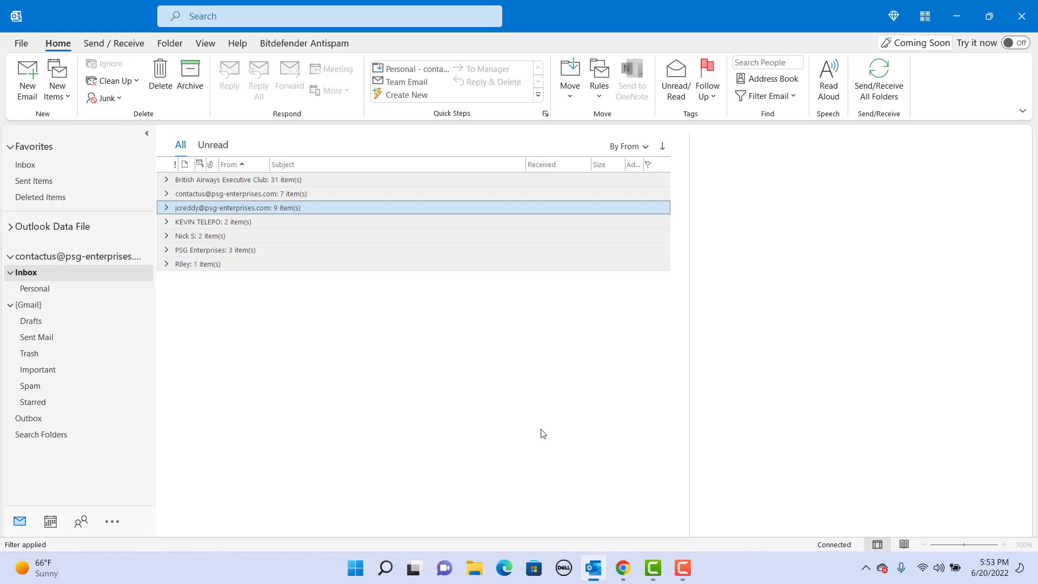
# Step: Open Create Rule for the manager's 'Status of the project' message from its Rules menu
pyautogui.press('Right')
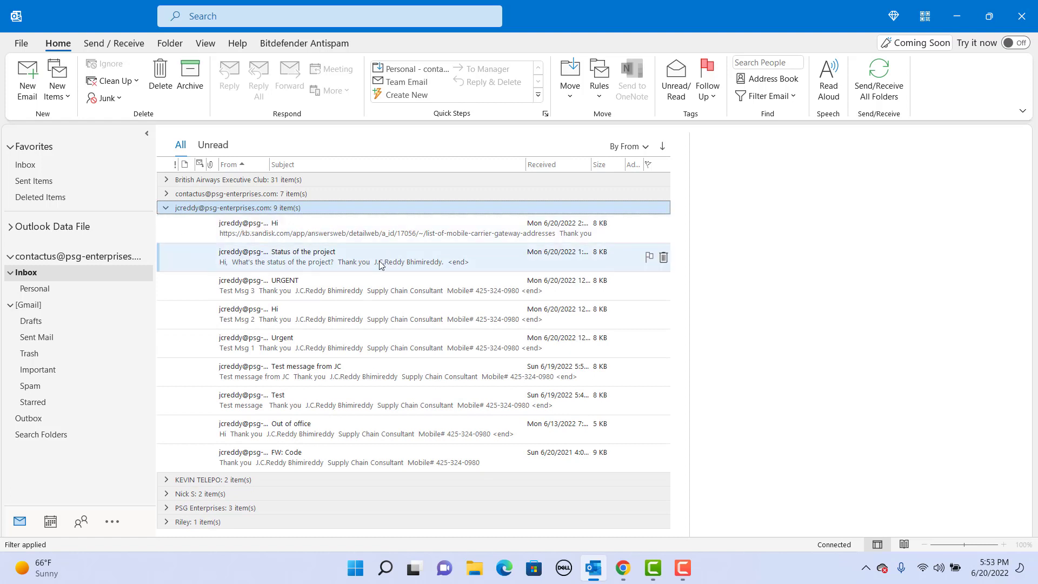
pyautogui.rightClick(381, 265)
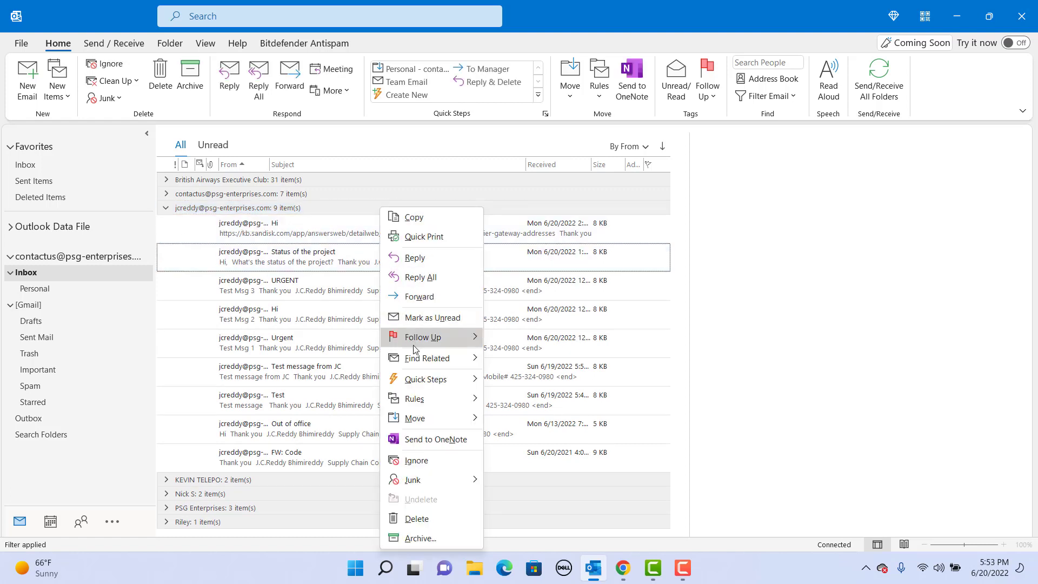
pyautogui.moveTo(431, 399)
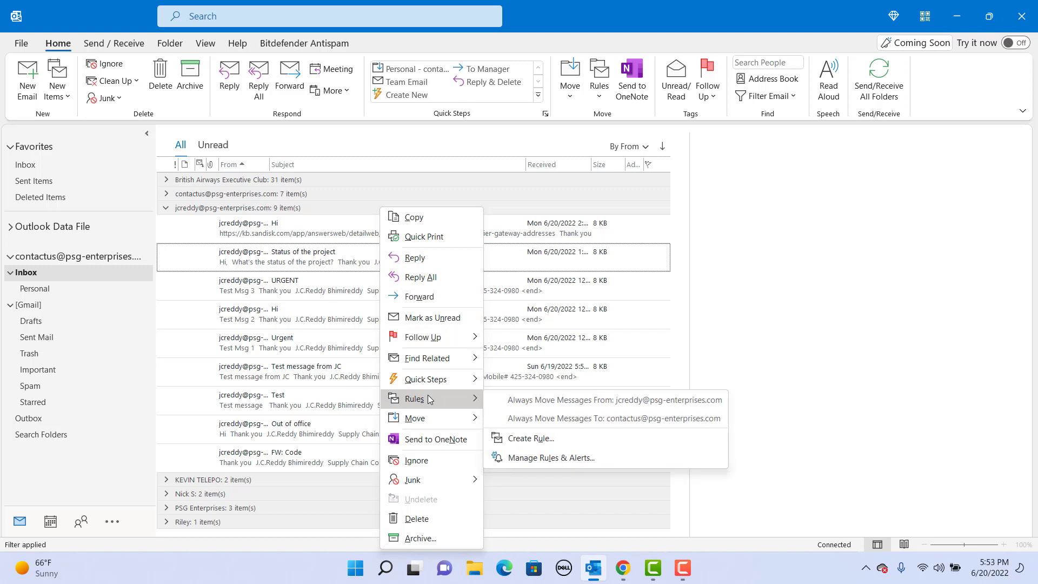
pyautogui.click(533, 440)
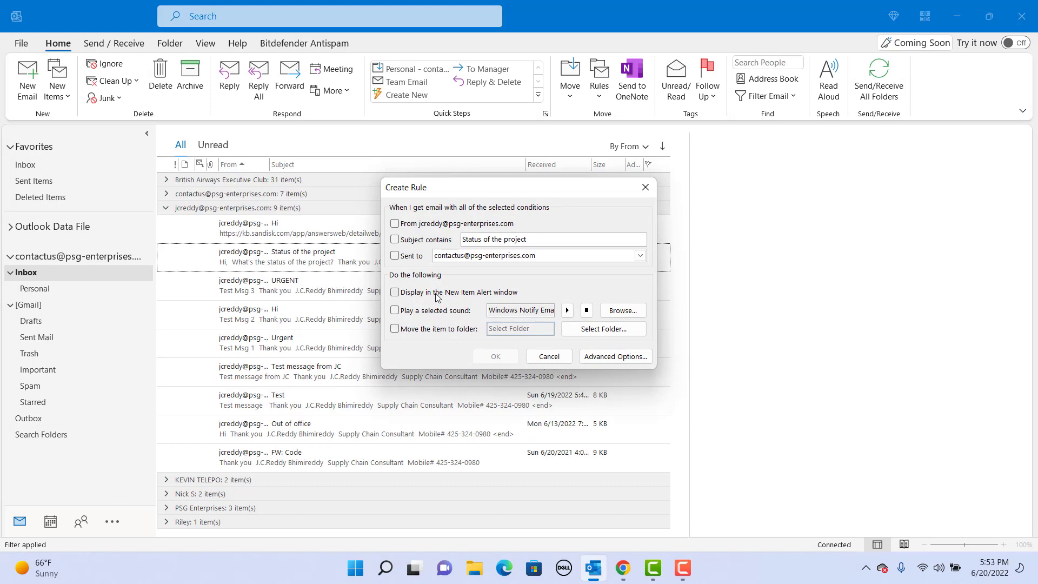
# Step: Add two rule conditions: sent from the manager, and specific words in the subject, via Advanced Options
pyautogui.click(395, 223)
pyautogui.click(605, 356)
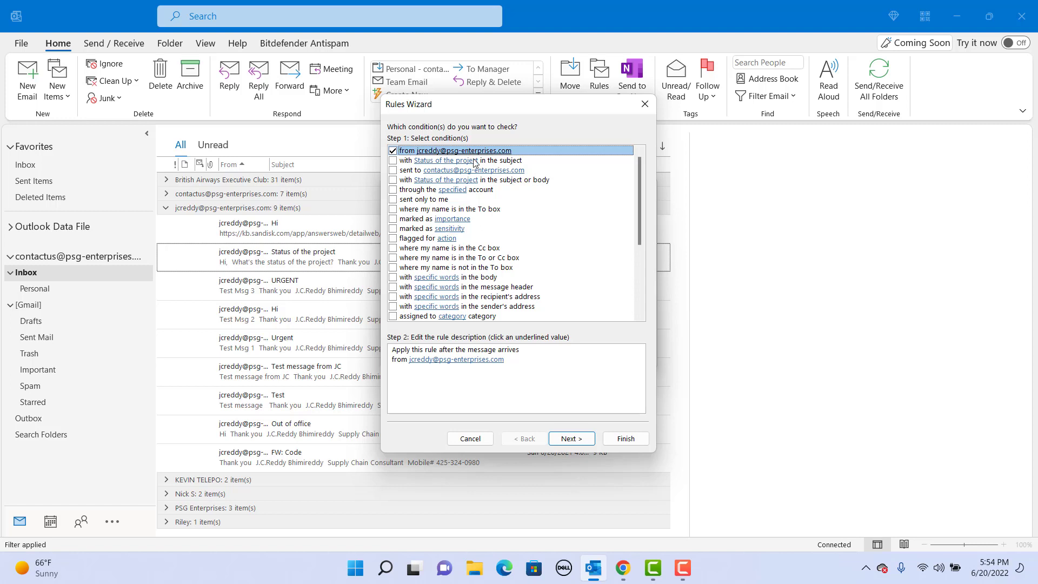
pyautogui.click(394, 162)
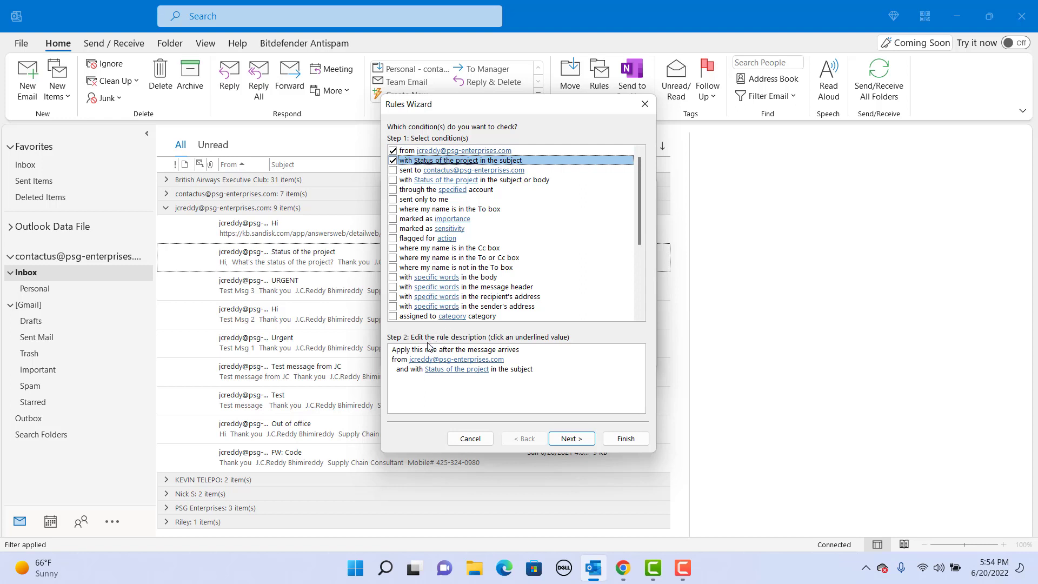
# Step: Replace the subject phrase 'Status of the project' with the search words 'Urgent' and 'URGENT'
pyautogui.click(444, 373)
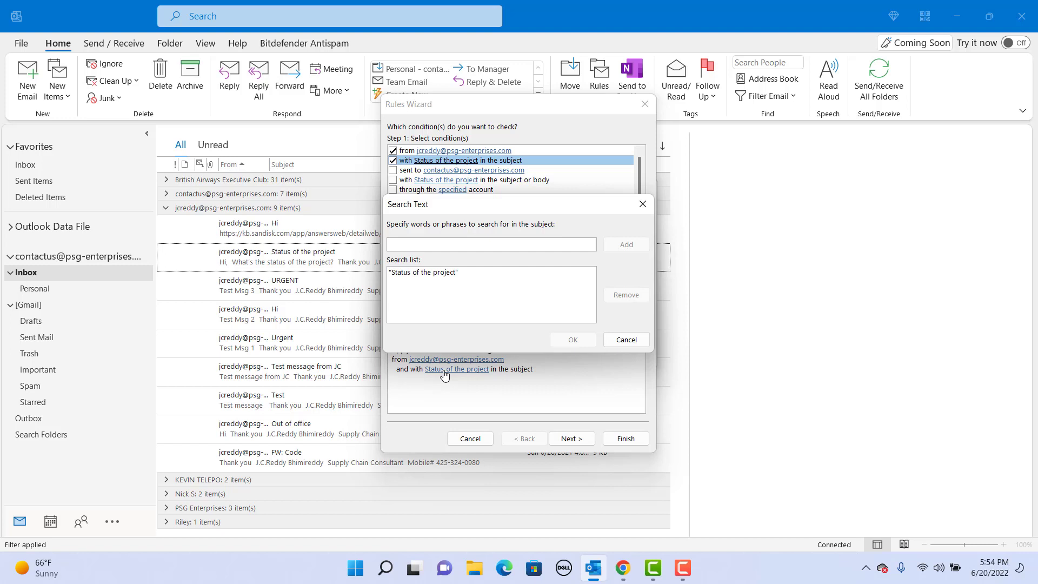
pyautogui.click(458, 274)
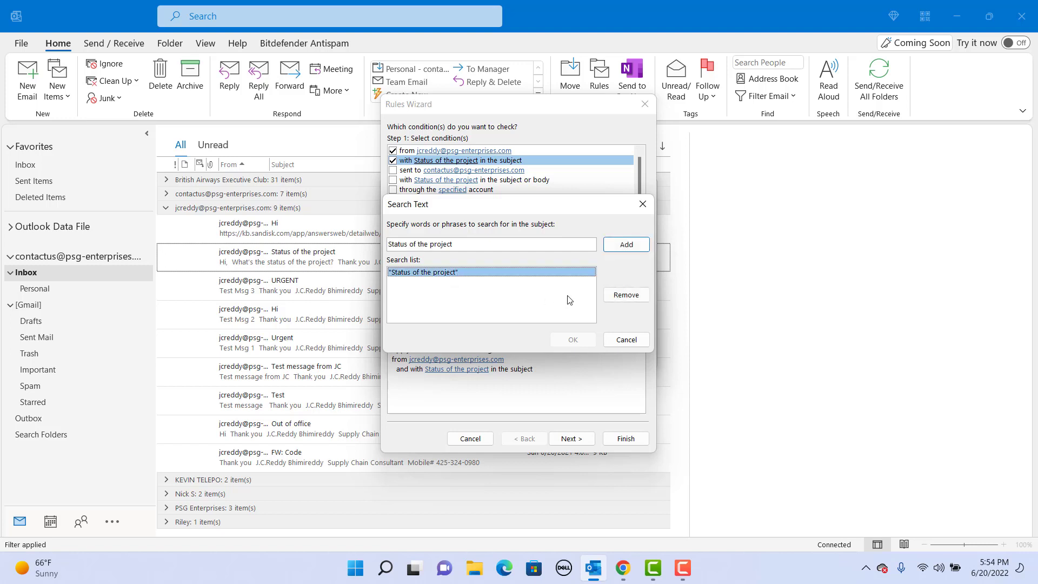
pyautogui.click(622, 296)
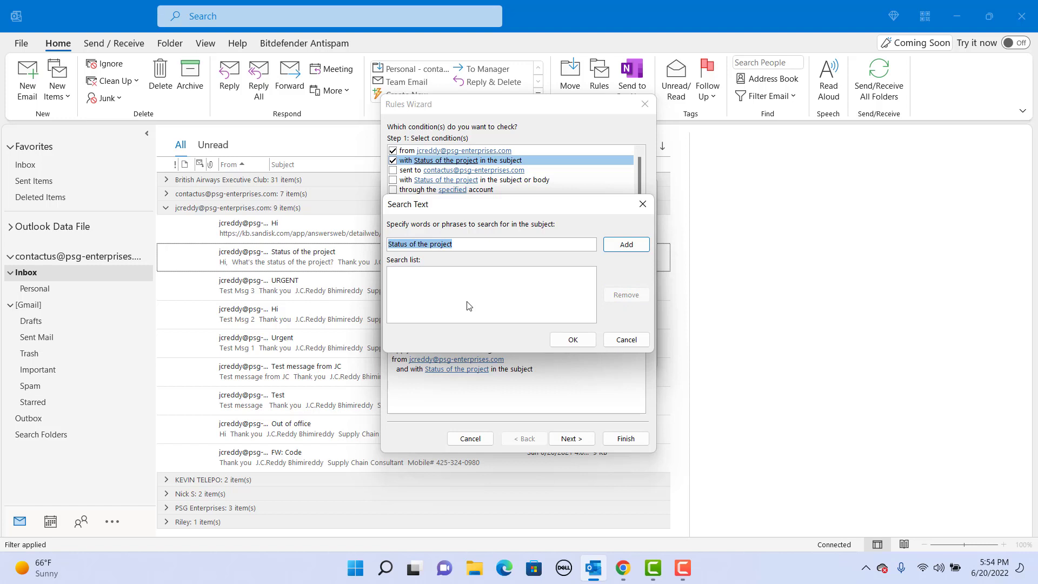
pyautogui.write('Urg')
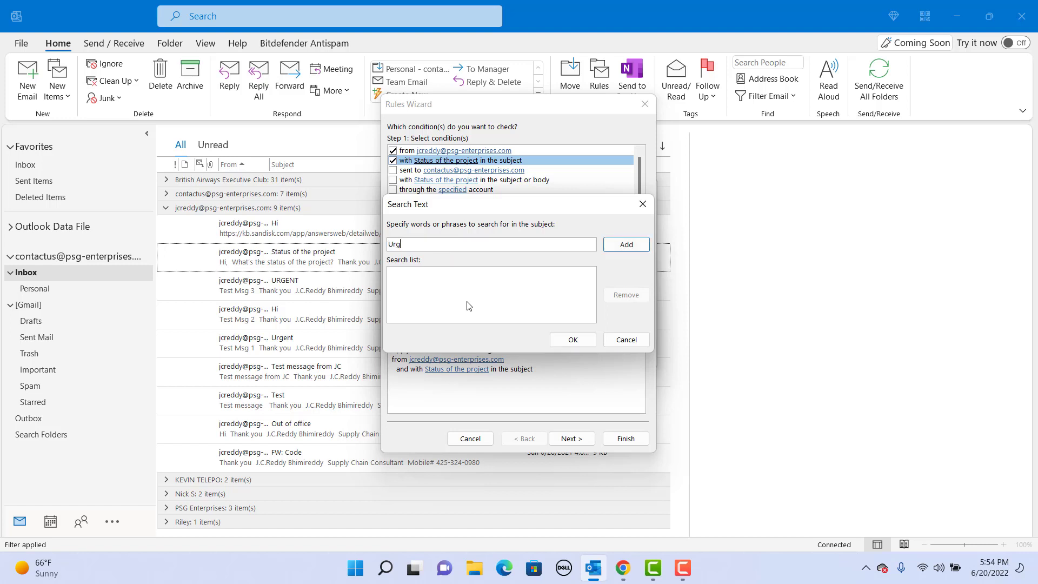
pyautogui.write('ent')
pyautogui.click(626, 245)
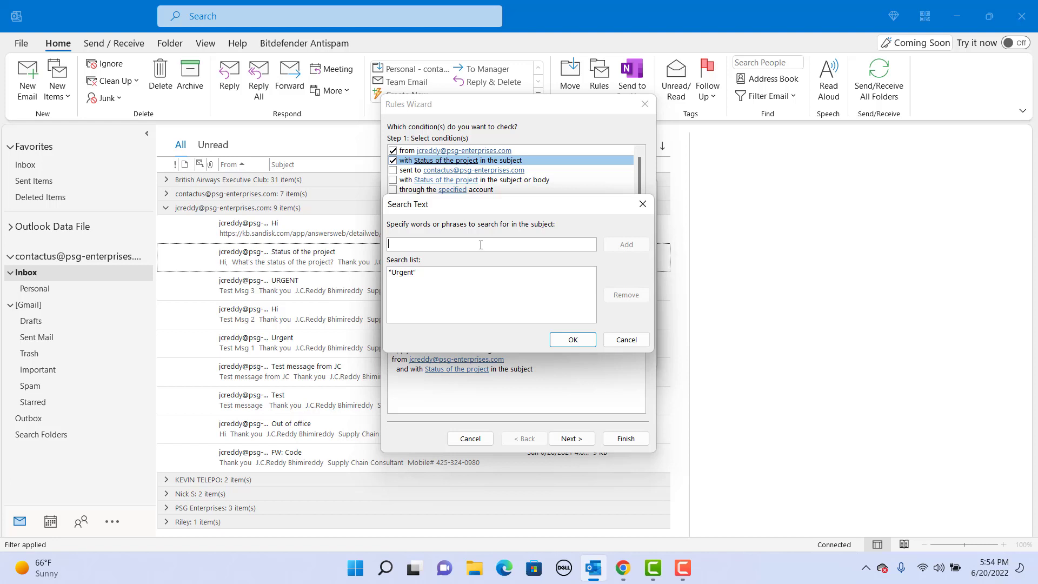
pyautogui.write('URGENT')
pyautogui.click(623, 246)
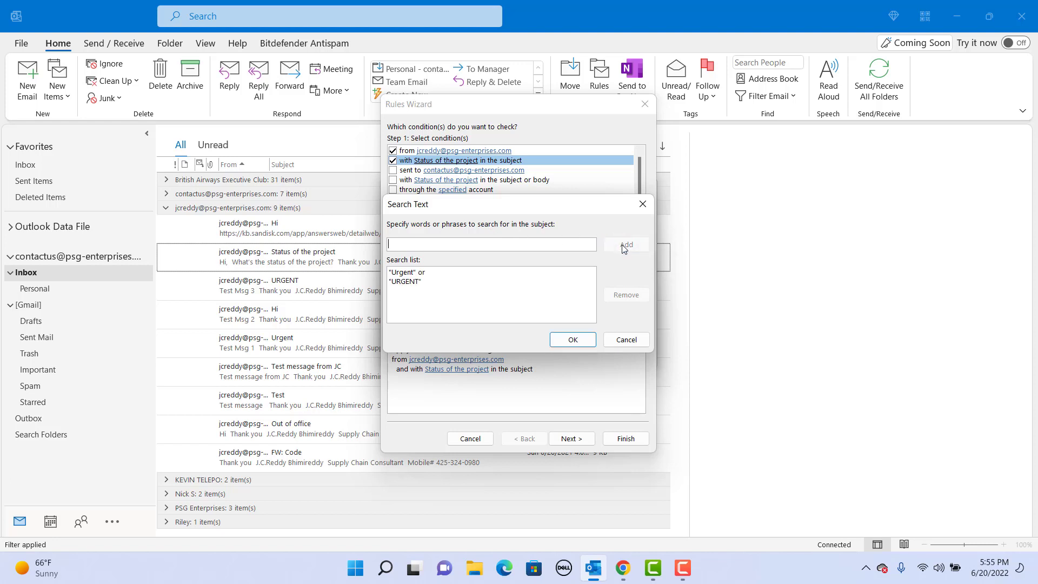
pyautogui.click(572, 340)
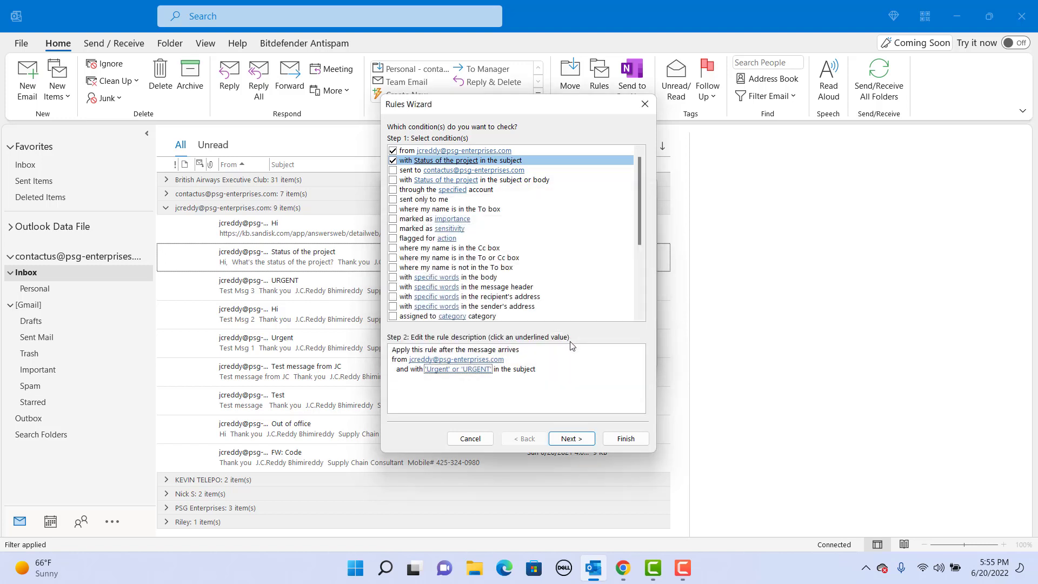
# Step: Choose the 'forward it to people or public group' action for the rule
pyautogui.click(570, 443)
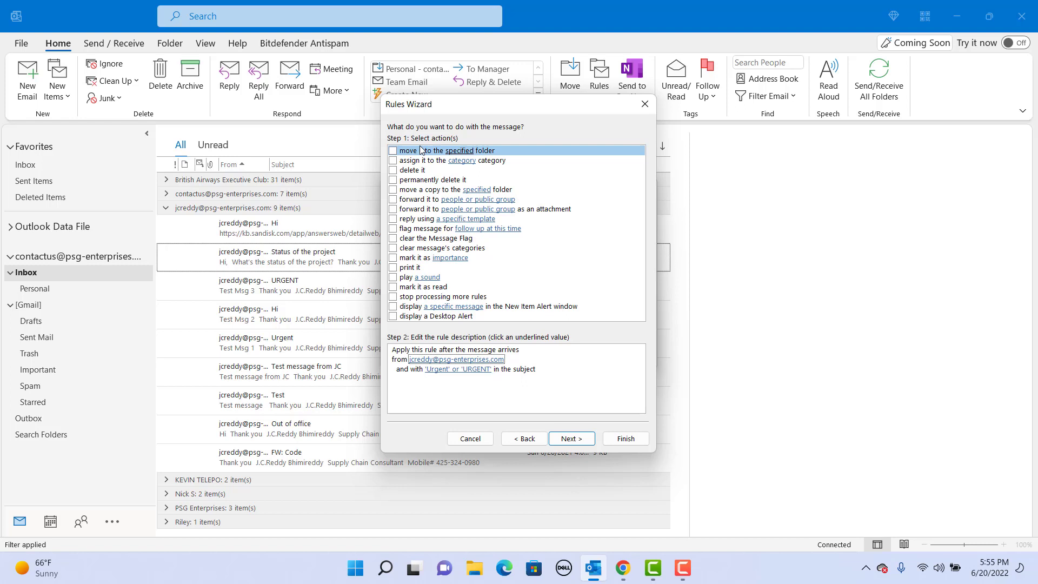
pyautogui.click(393, 199)
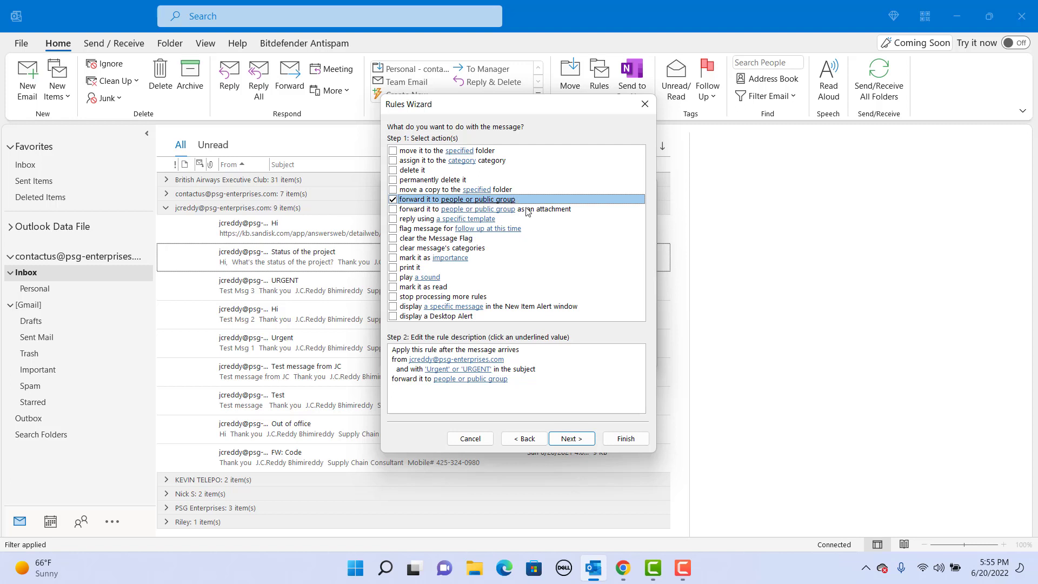
pyautogui.click(472, 379)
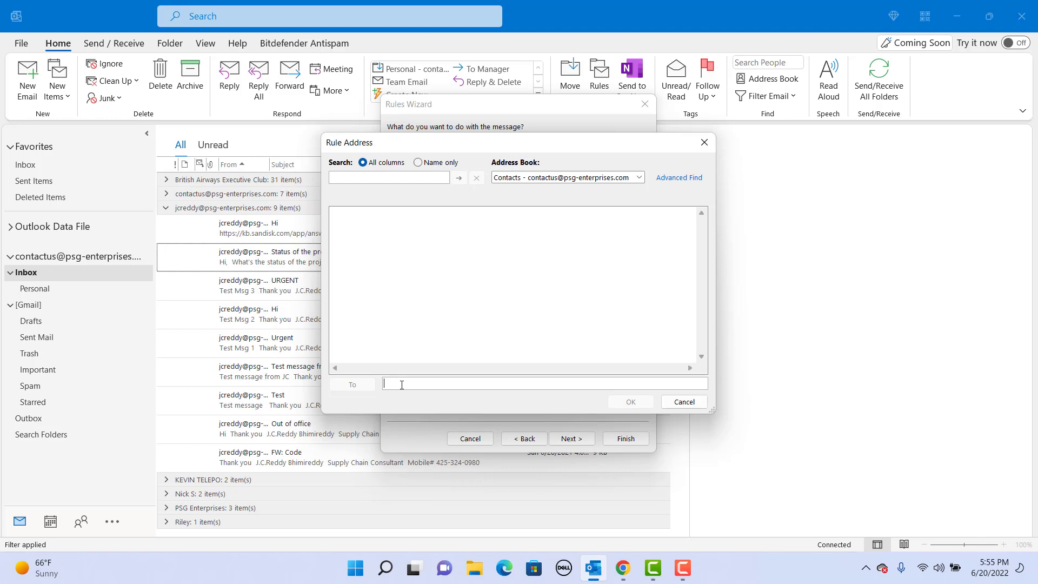
pyautogui.write('1234567890@')
pyautogui.write('vzwpix.com')
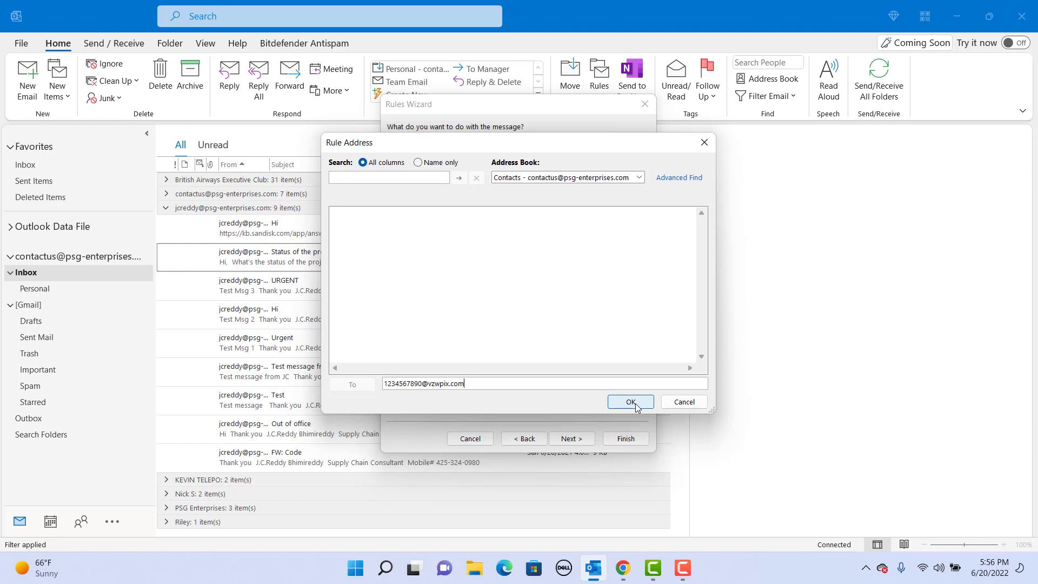
pyautogui.click(622, 568)
pyautogui.scroll(-6, 387, 215)
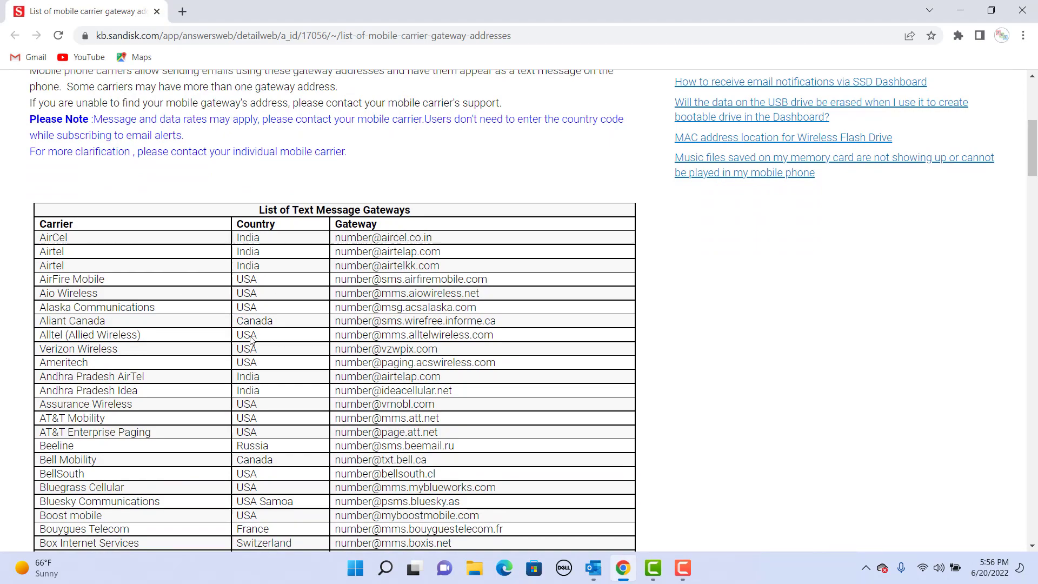
pyautogui.scroll(-20, 190, 402)
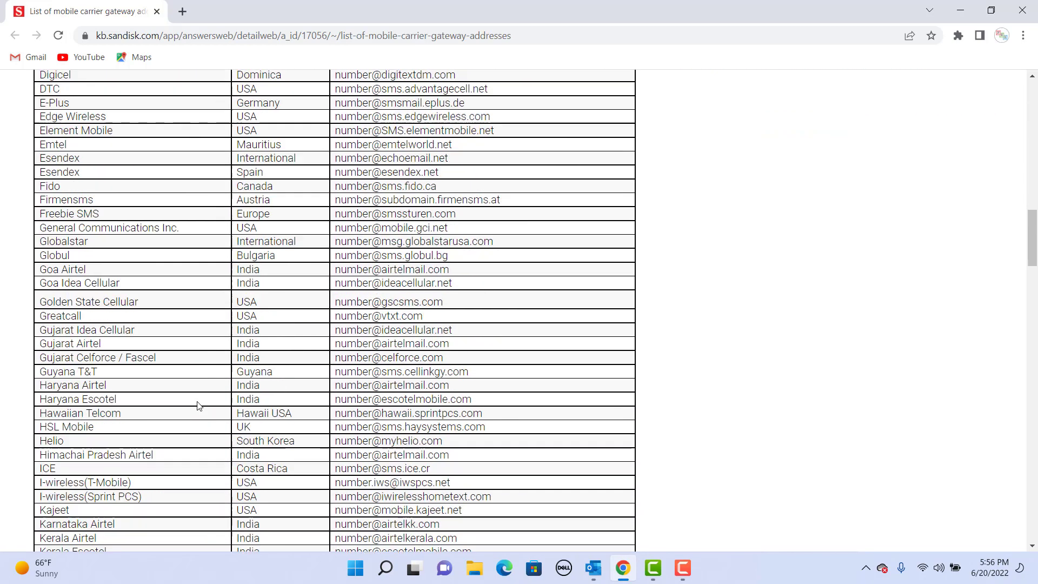
pyautogui.scroll(-20, 200, 405)
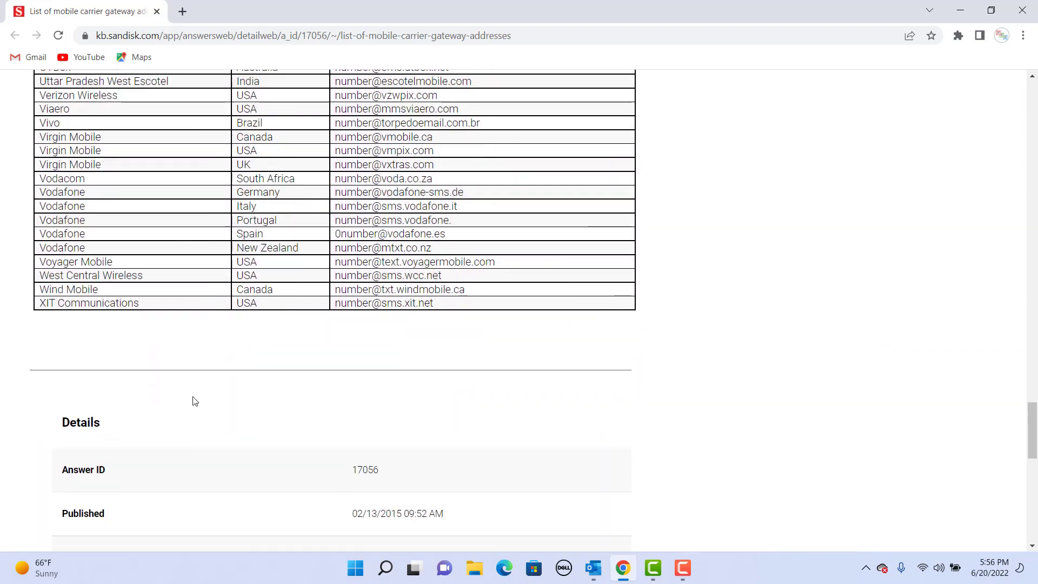
pyautogui.scroll(2, 138, 285)
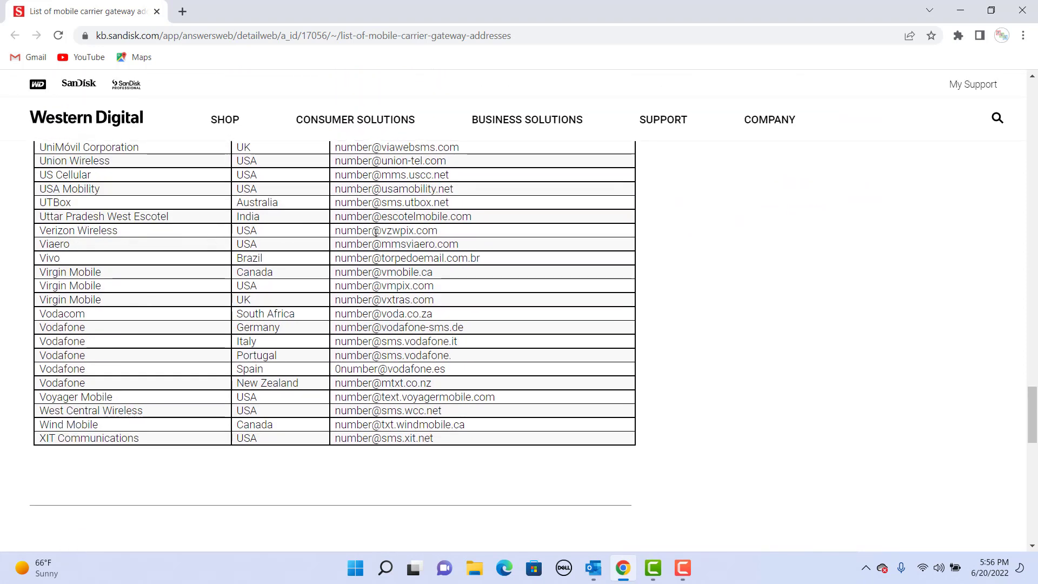
pyautogui.click(595, 572)
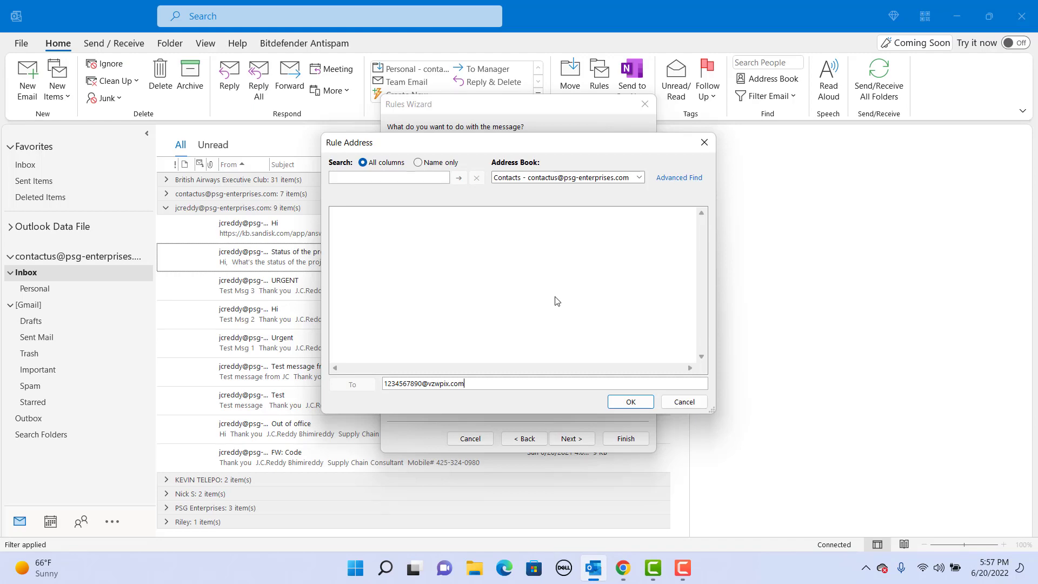
# Step: Confirm the gateway recipient and skip the exceptions page without adding any
pyautogui.click(630, 401)
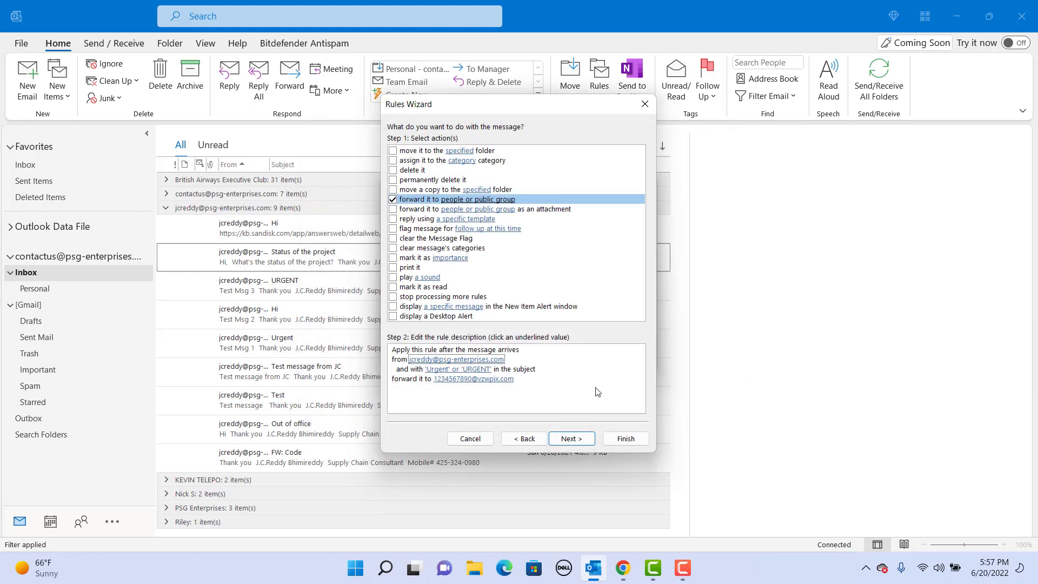
pyautogui.click(570, 439)
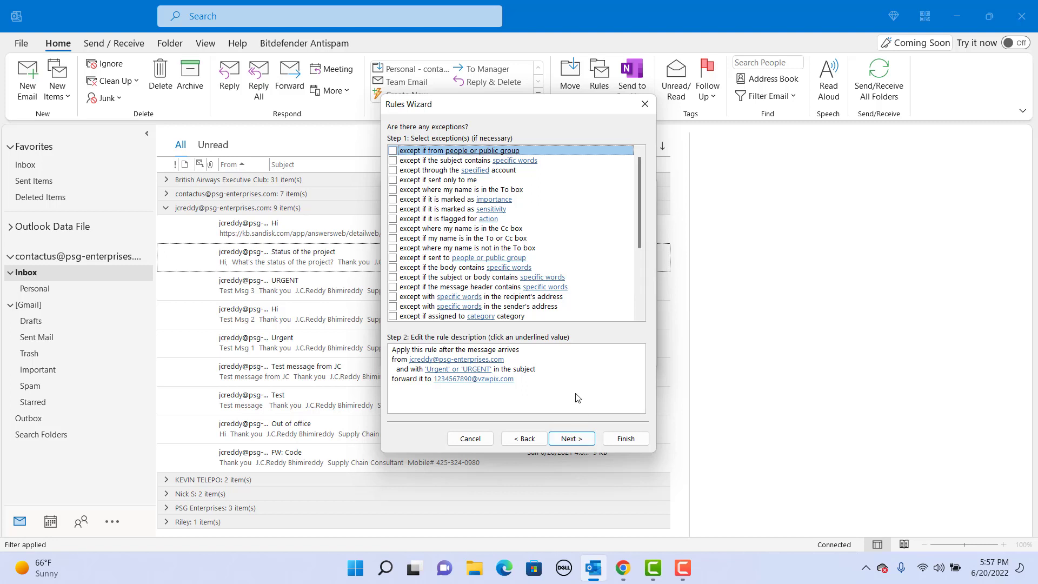
pyautogui.click(570, 439)
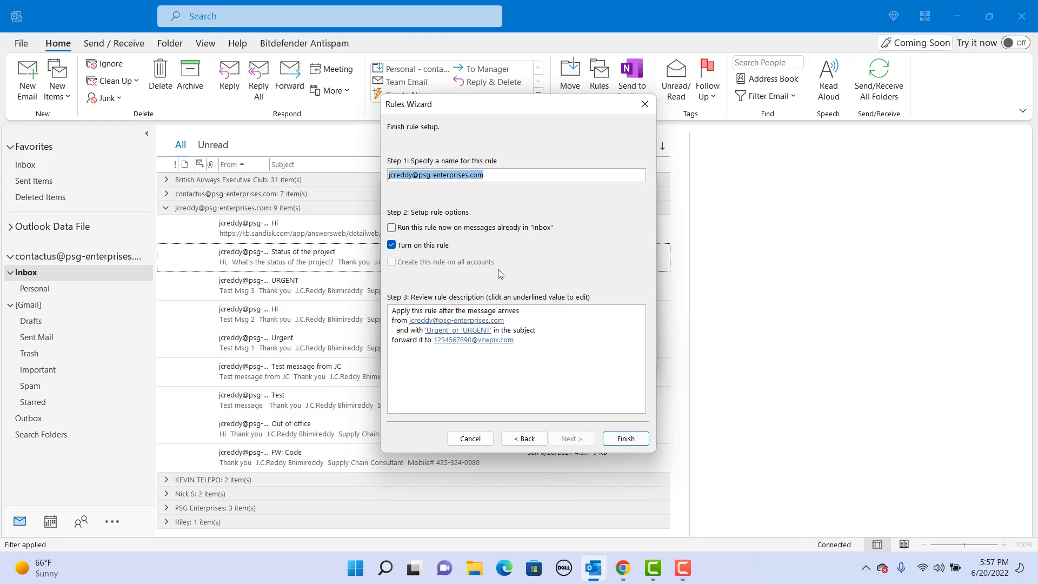
# Step: Name the rule 'Text Message Rule', keep it turned on, and finish the wizard
pyautogui.write('Text Message Rule')
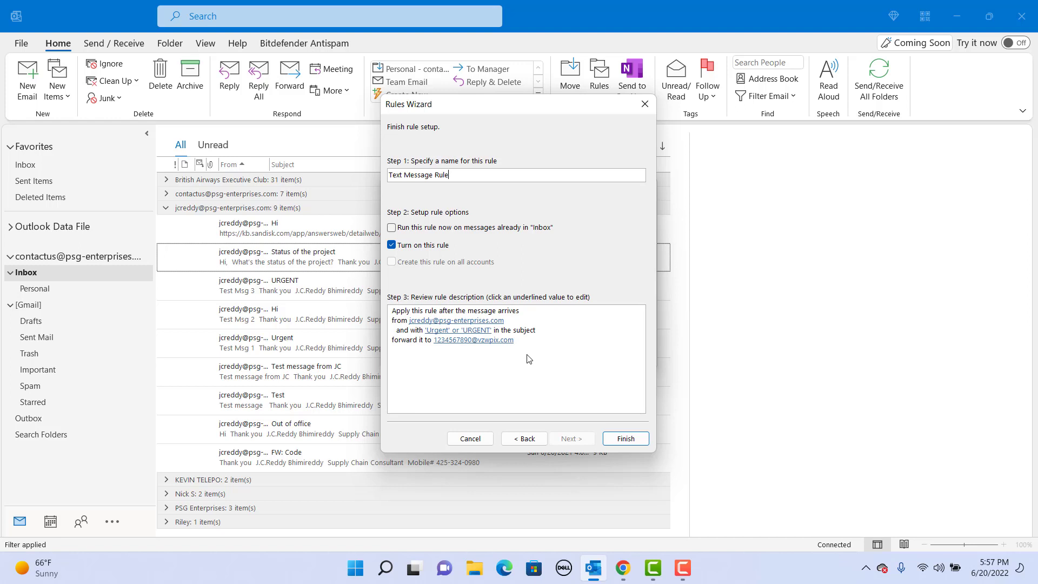
pyautogui.click(512, 360)
pyautogui.press('Tab')
pyautogui.press('Tab')
pyautogui.click(634, 441)
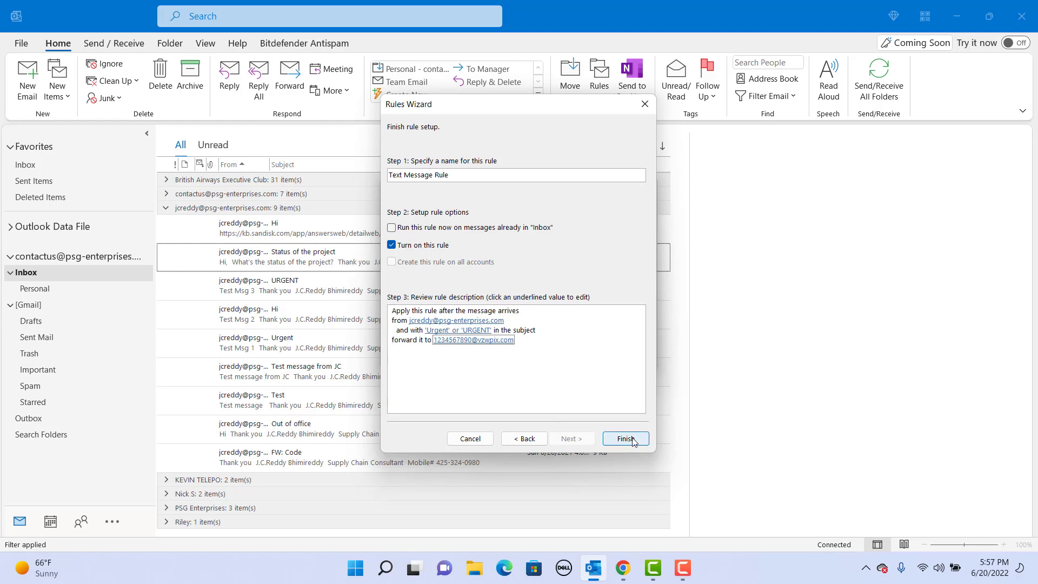